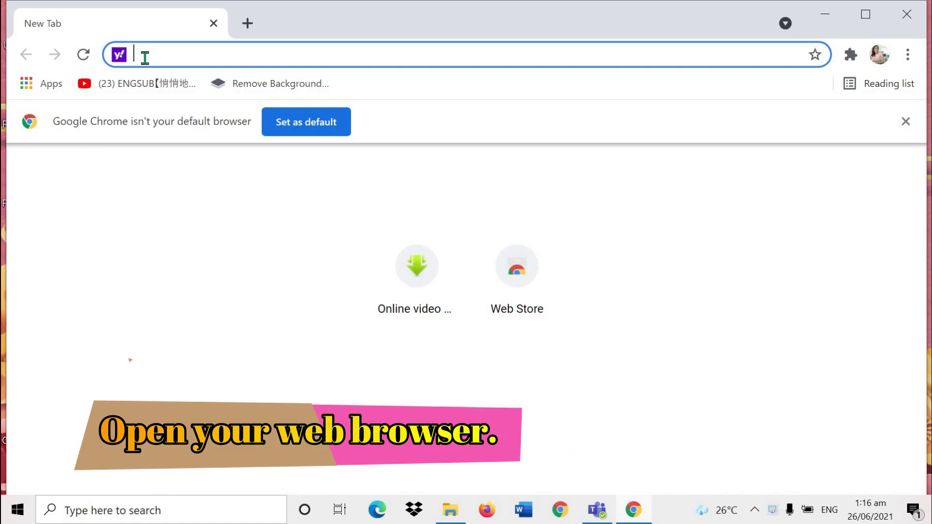
Step: Search the web for "remove picture background online" and open the remove.bg result
text(Remove background online)
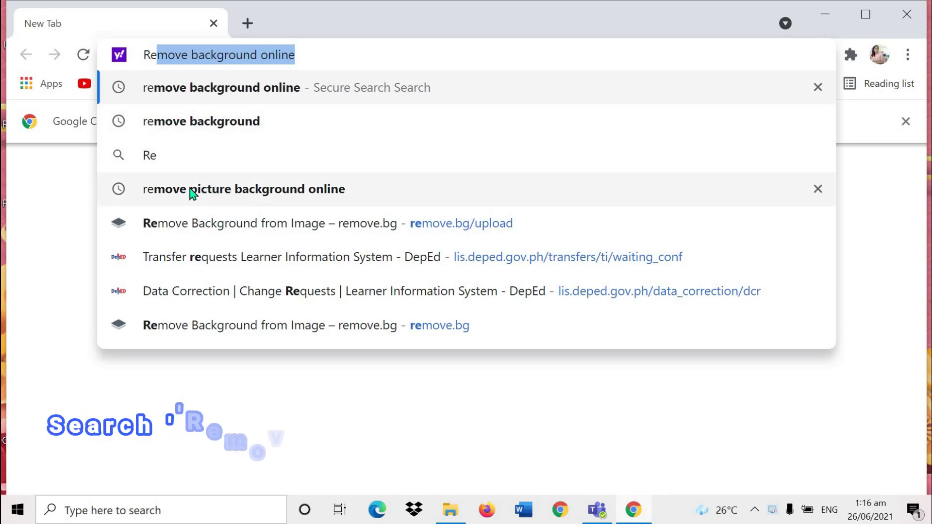
click(344, 199)
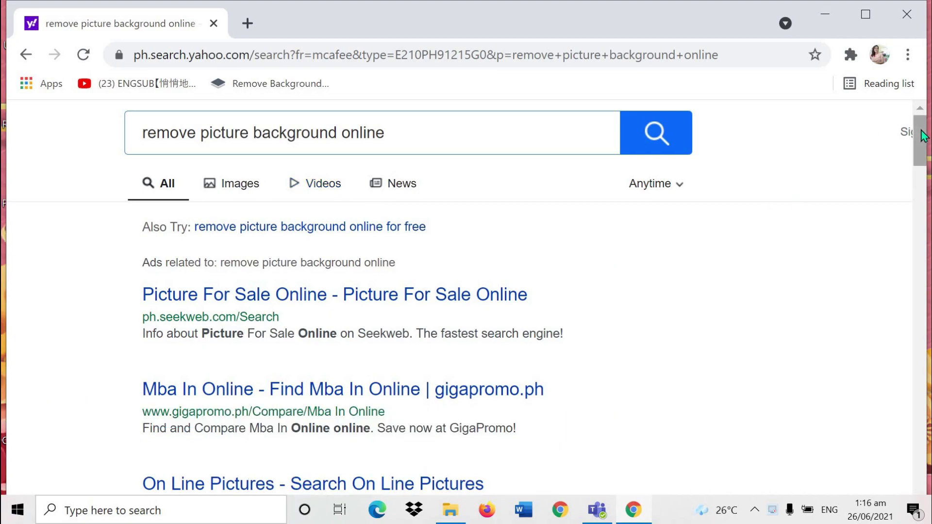
drag(921, 130, 922, 218)
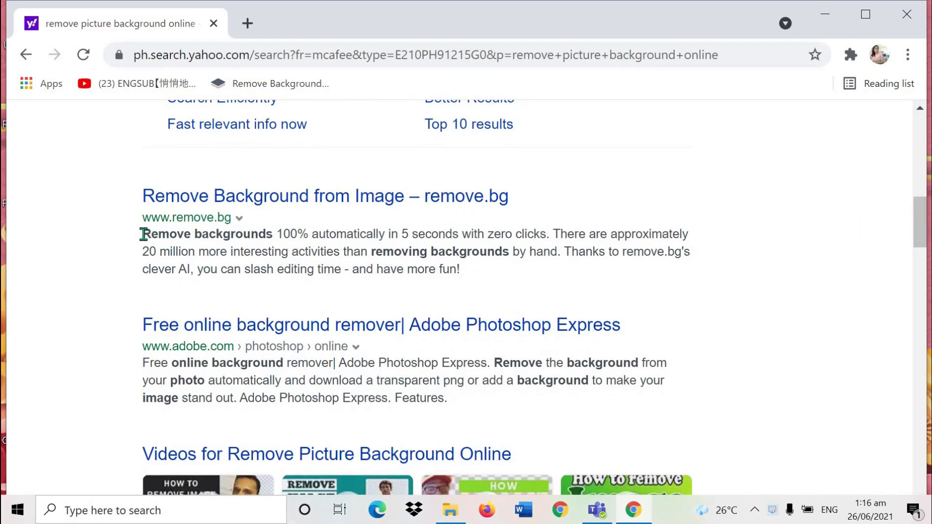
drag(163, 235, 486, 275)
click(490, 279)
click(275, 199)
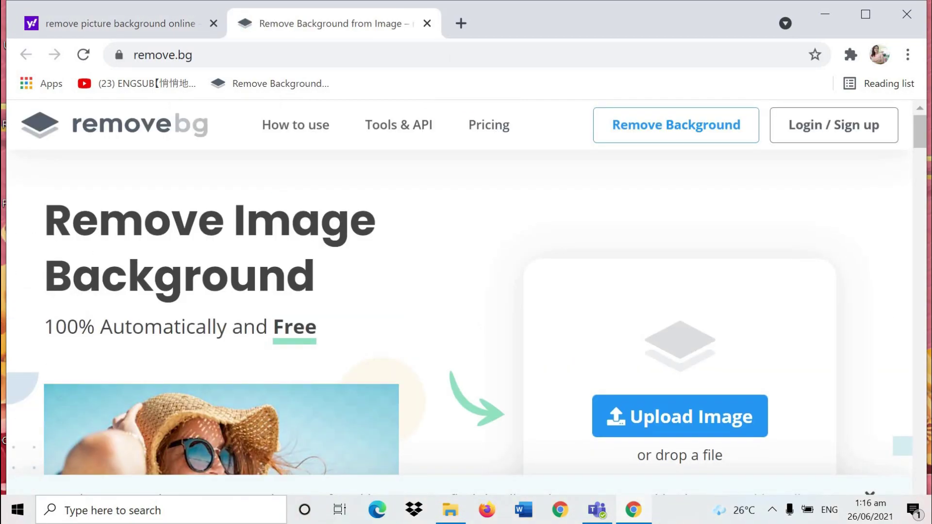
Step: Try to upload a photo from the MY SELFIES COMPILATION folder to remove.bg
drag(920, 127, 895, 152)
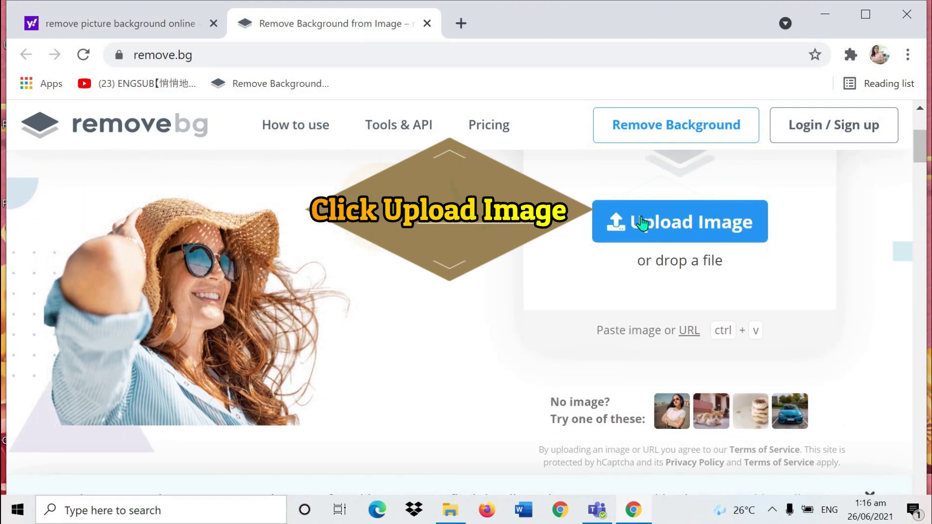
click(677, 223)
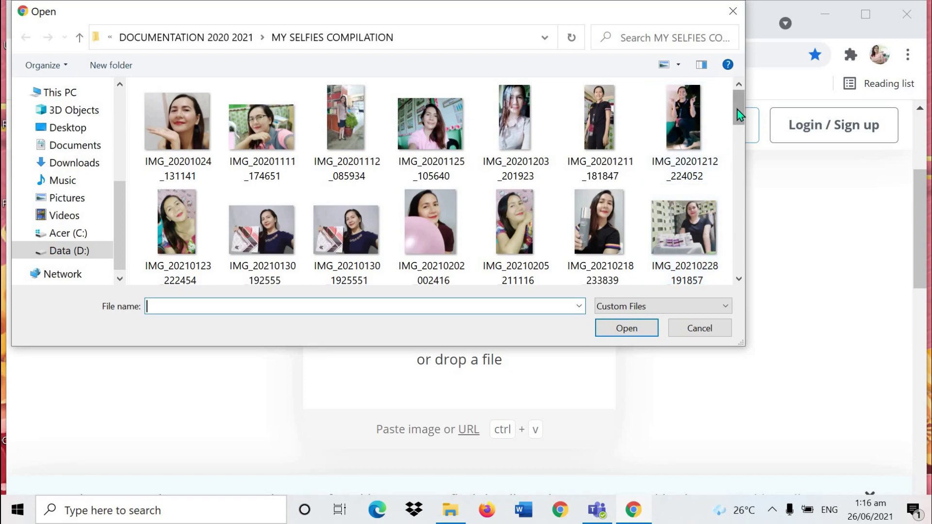
drag(737, 113, 737, 121)
double_click(527, 129)
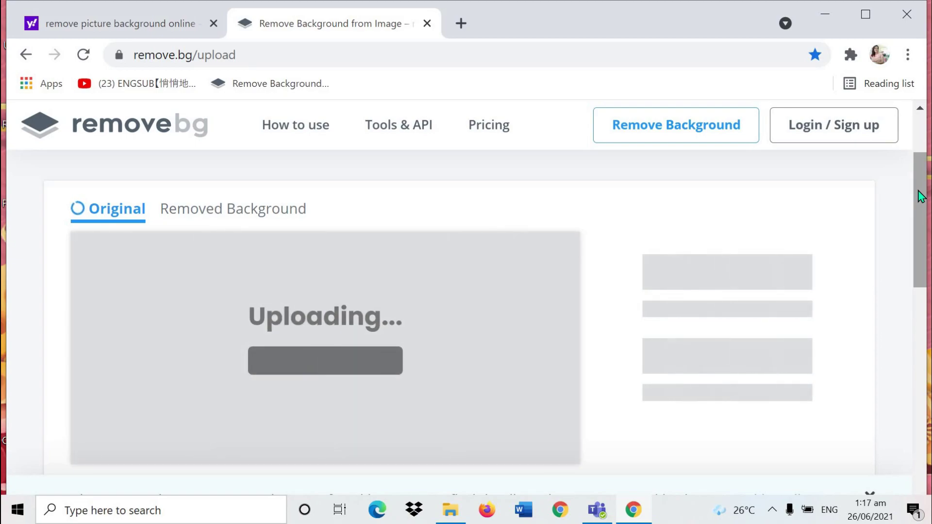
drag(920, 197, 921, 201)
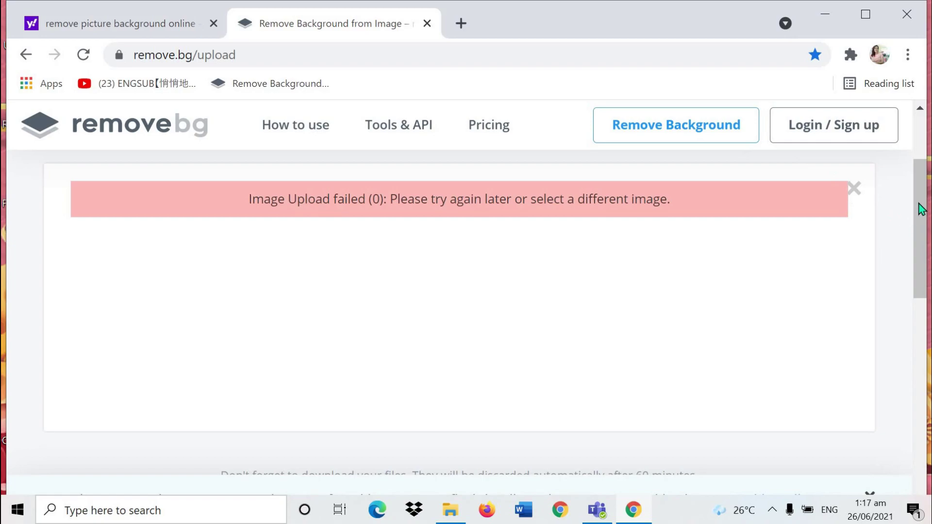
click(855, 188)
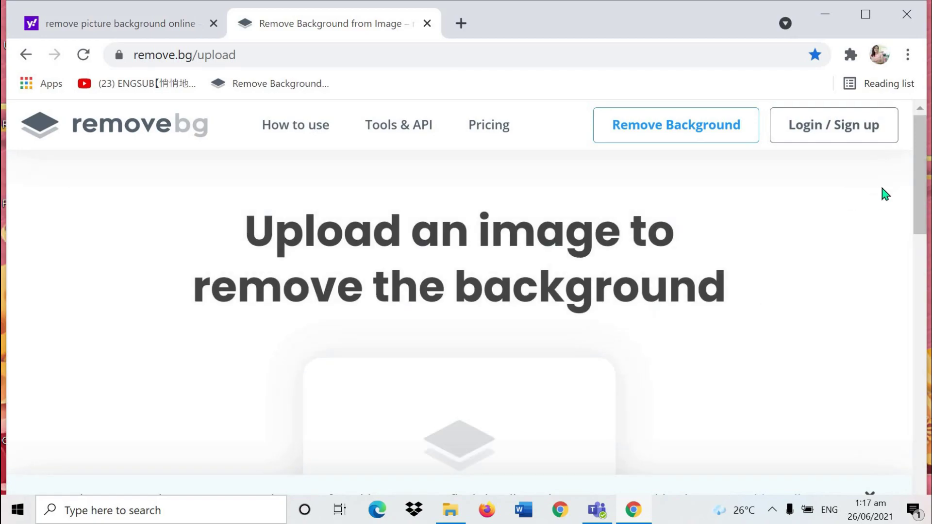
Step: Upload the photo IMG_20210205_211116 to remove.bg to have its background removed
drag(920, 179, 920, 229)
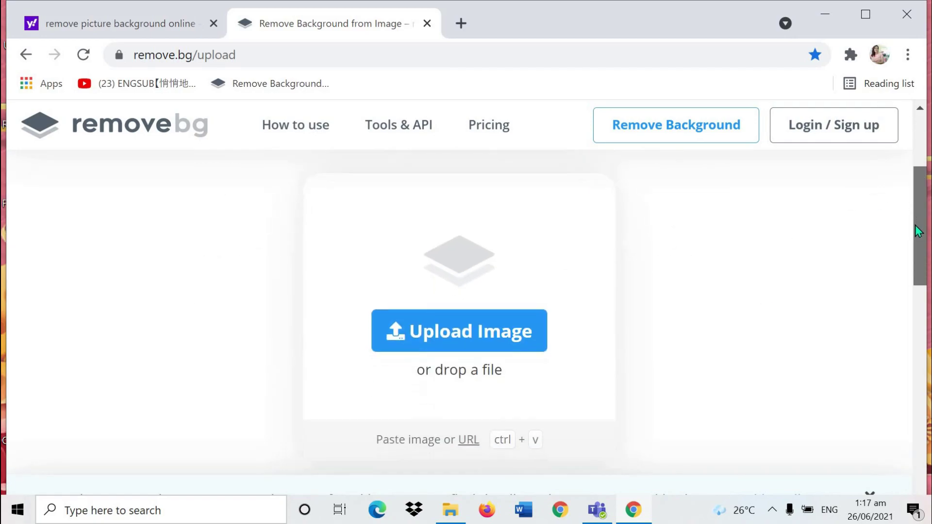
click(487, 334)
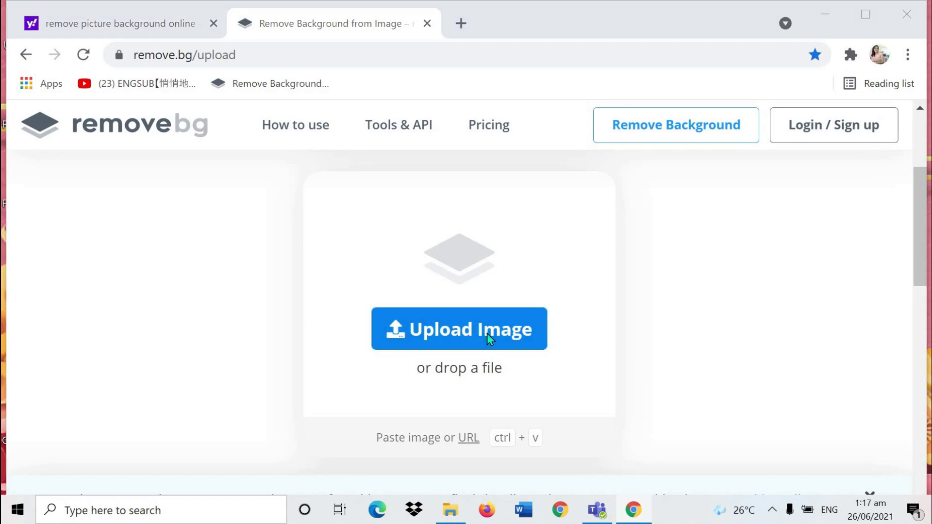
double_click(506, 240)
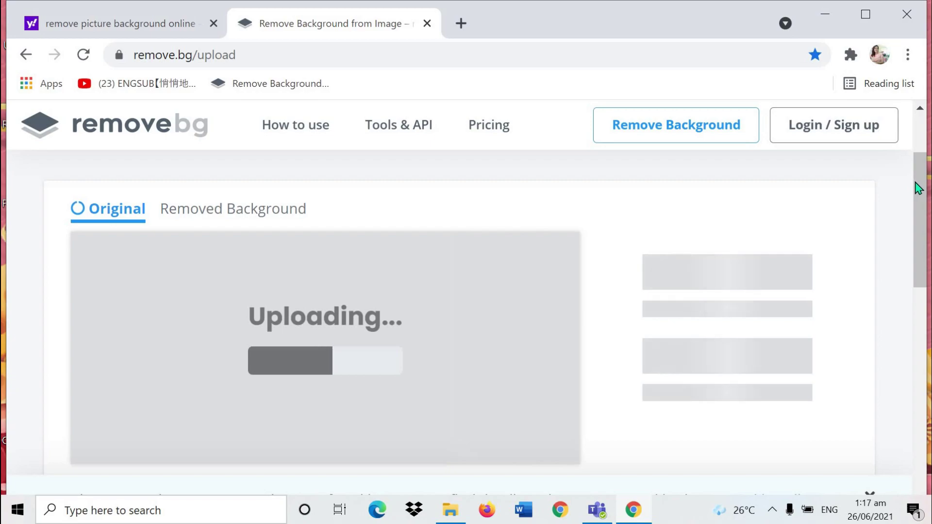
drag(920, 191, 921, 205)
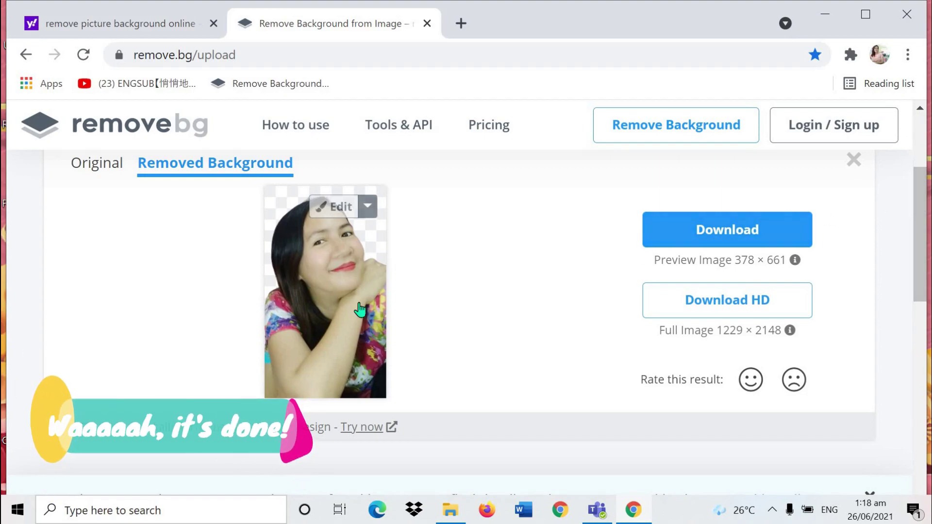
Step: Download the 378 × 661 preview image with the removed background and dismiss the cookie notice
click(743, 232)
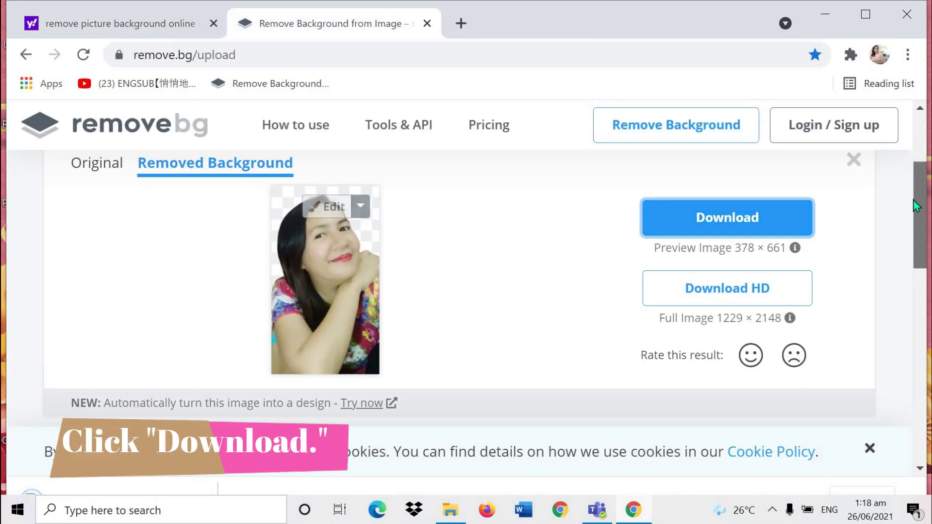
drag(915, 190, 916, 228)
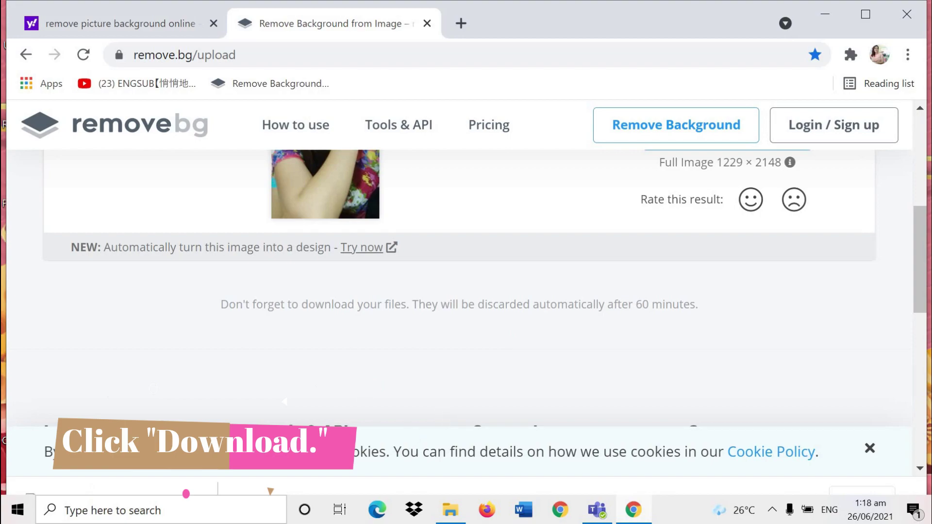
click(869, 451)
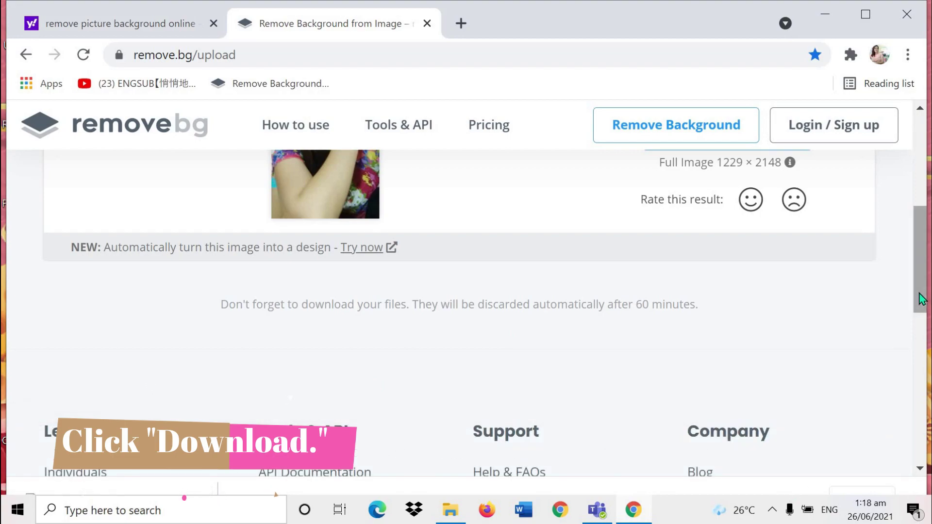
drag(922, 308, 918, 285)
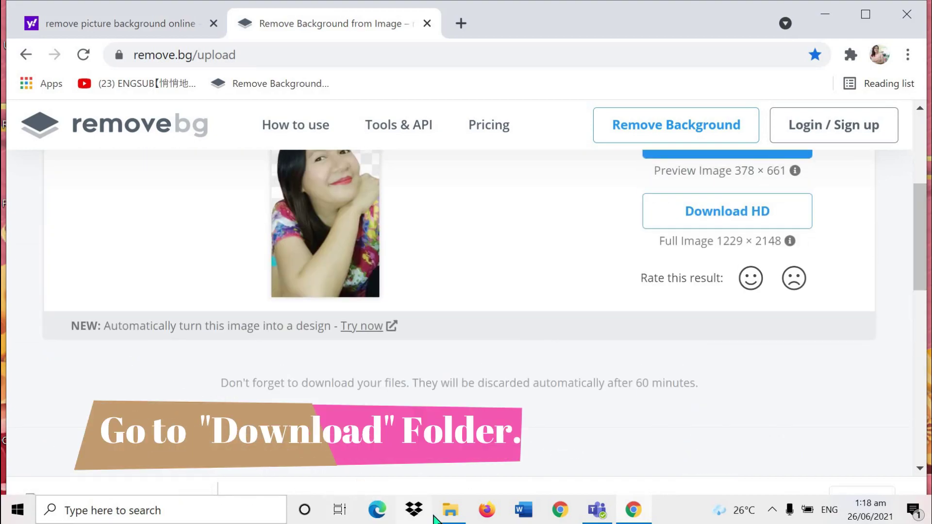
Step: Open IMG_20210205_211116-removebg-preview from the Downloads folder in File Explorer and copy the image
click(450, 516)
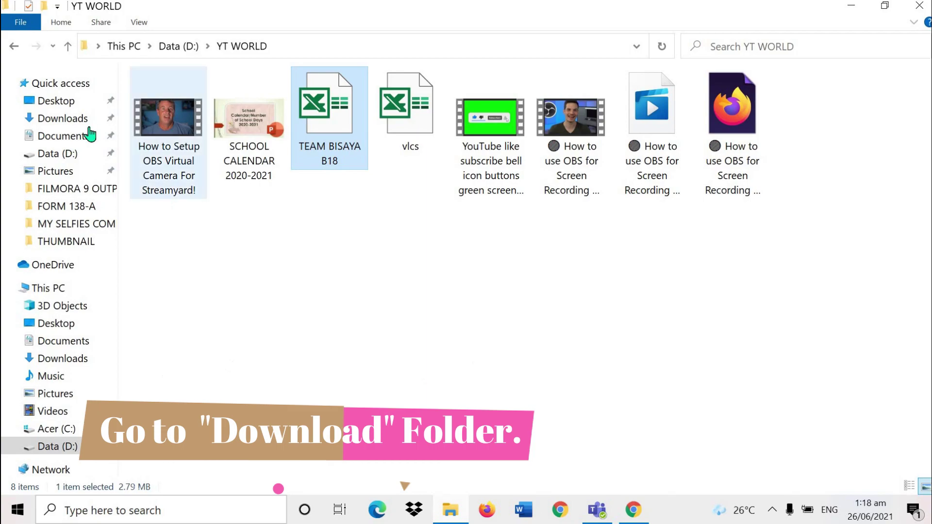
click(58, 118)
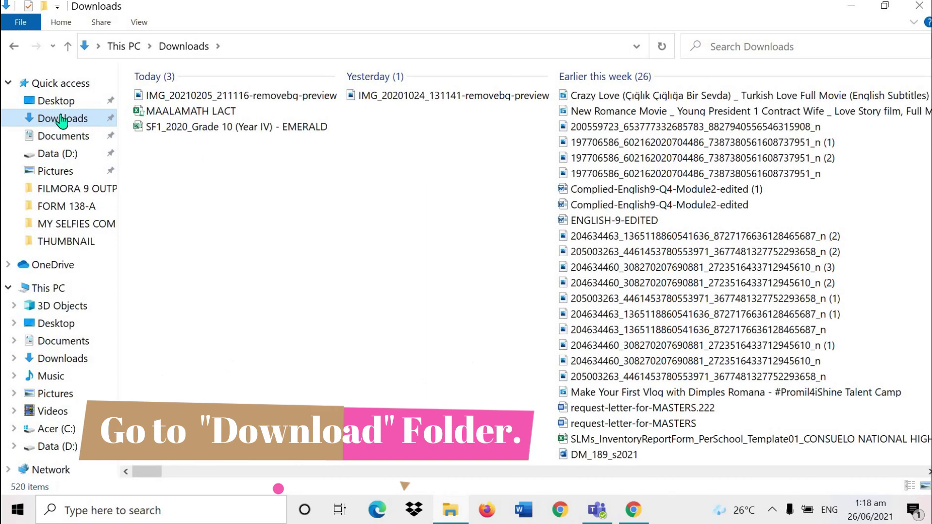
double_click(251, 97)
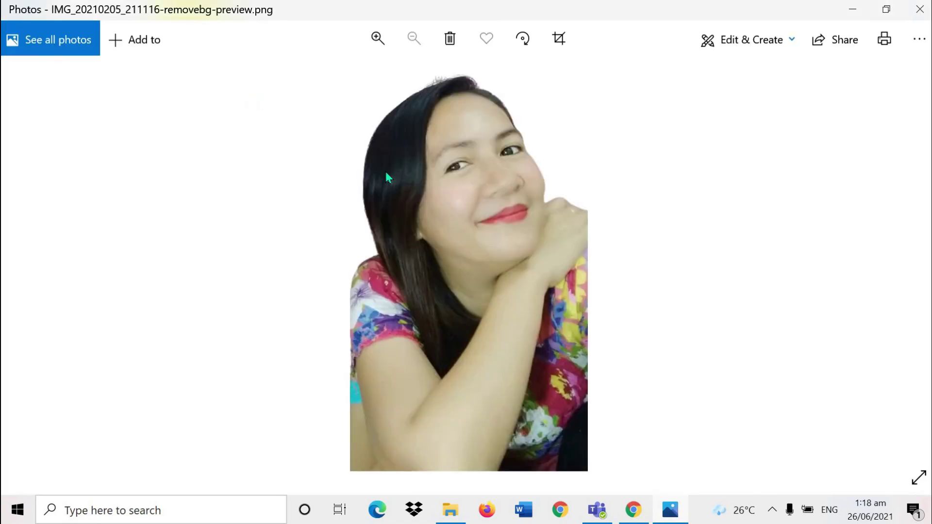
right_click(451, 236)
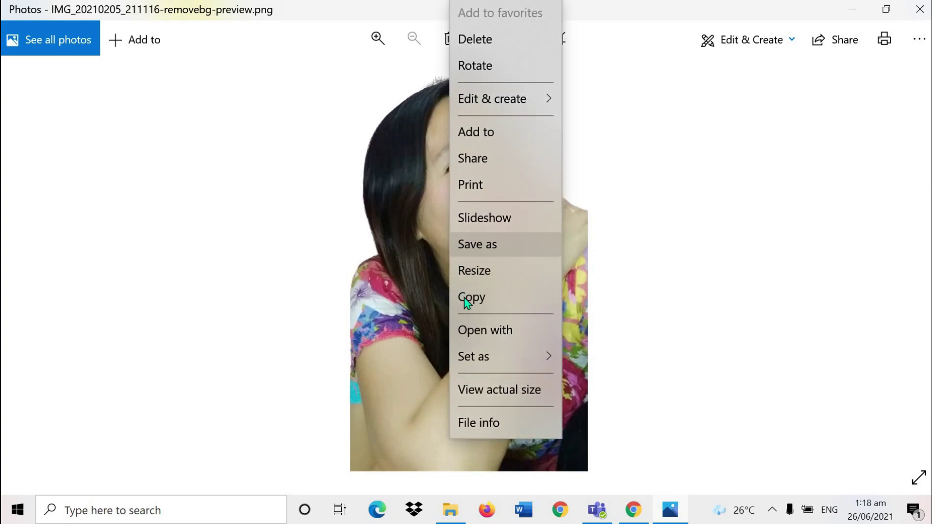
click(479, 301)
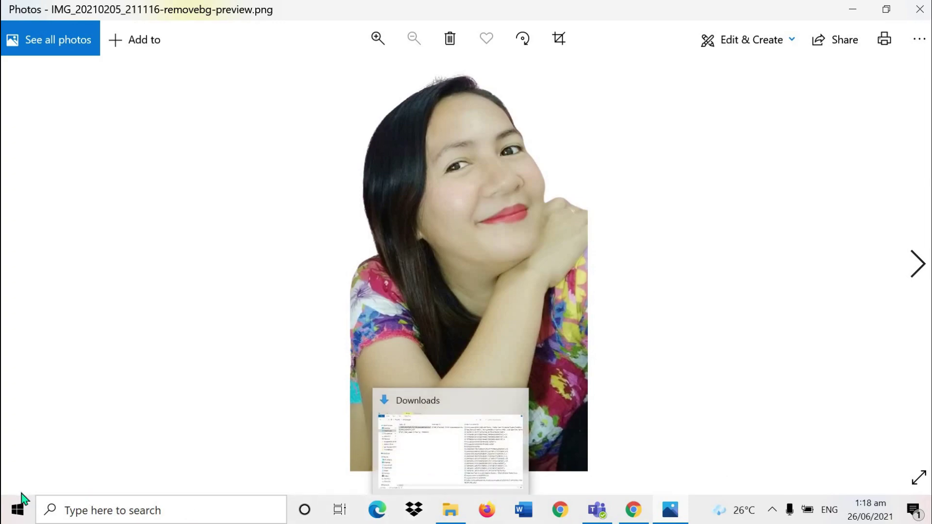
Step: Switch to PowerPoint, create a blank presentation and paste the copied image onto the first slide
click(14, 514)
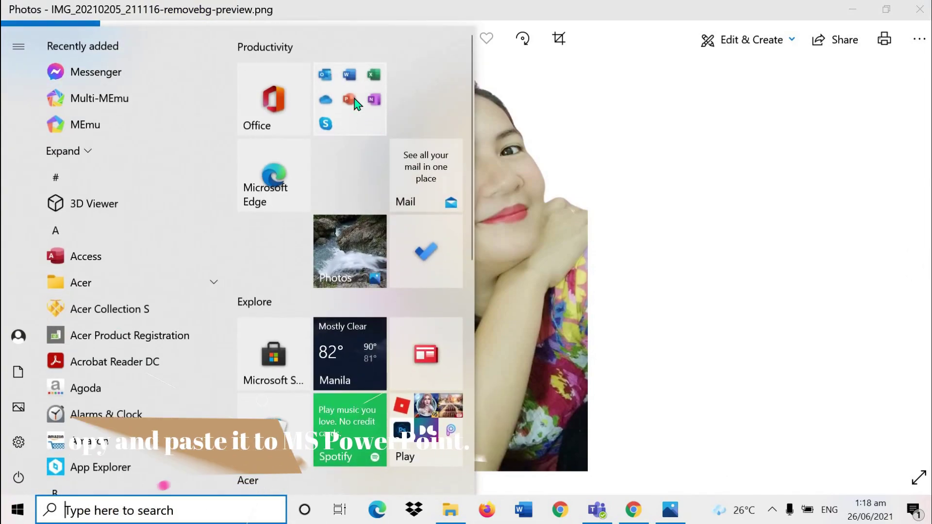
click(357, 115)
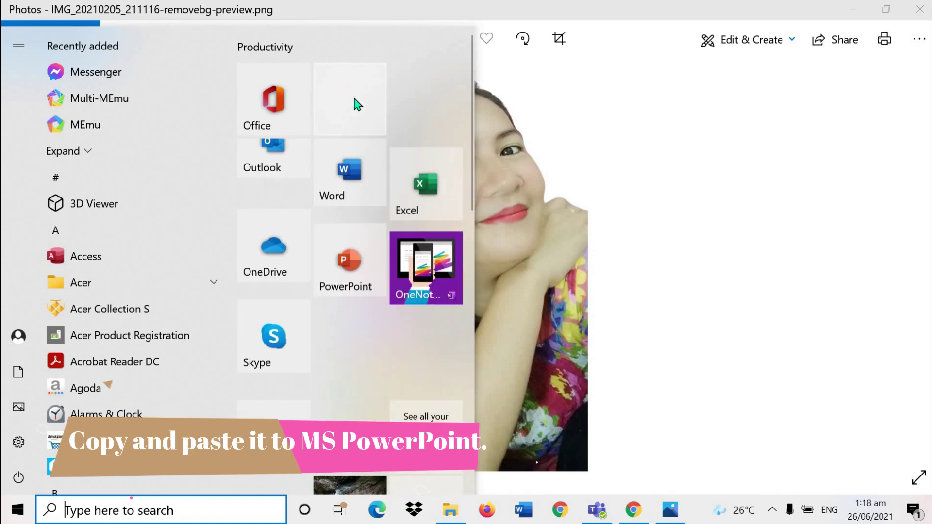
click(352, 282)
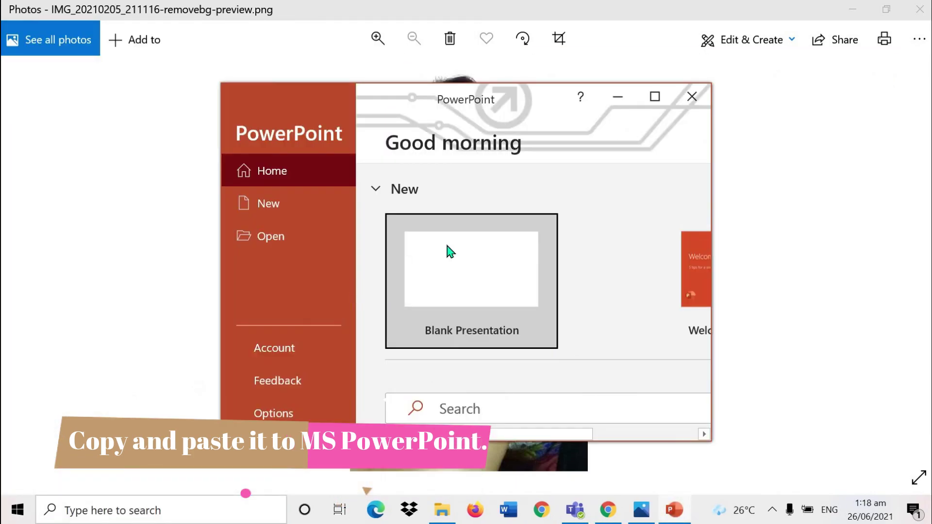
click(655, 97)
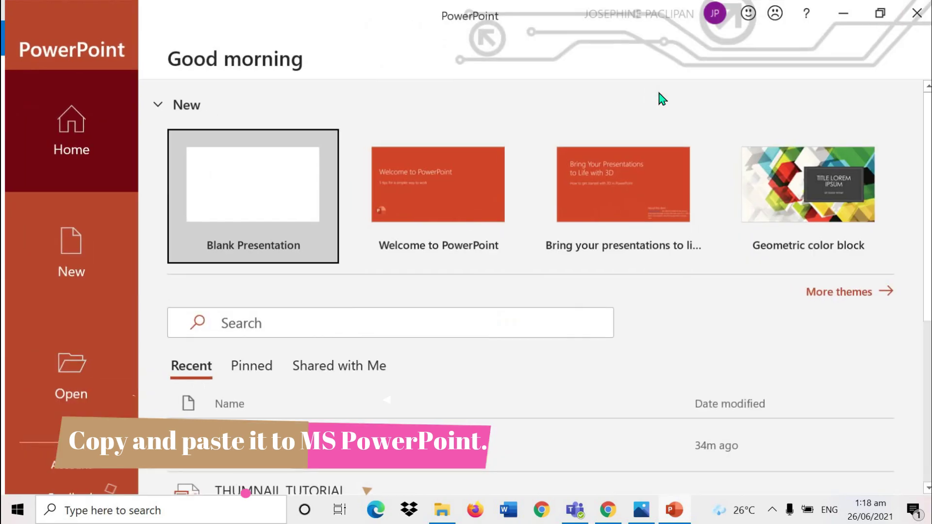
click(259, 204)
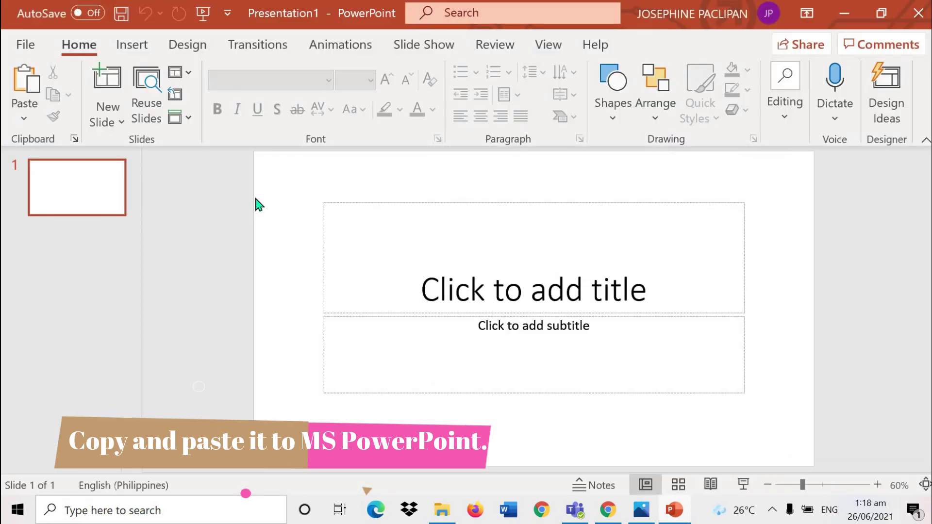
click(29, 85)
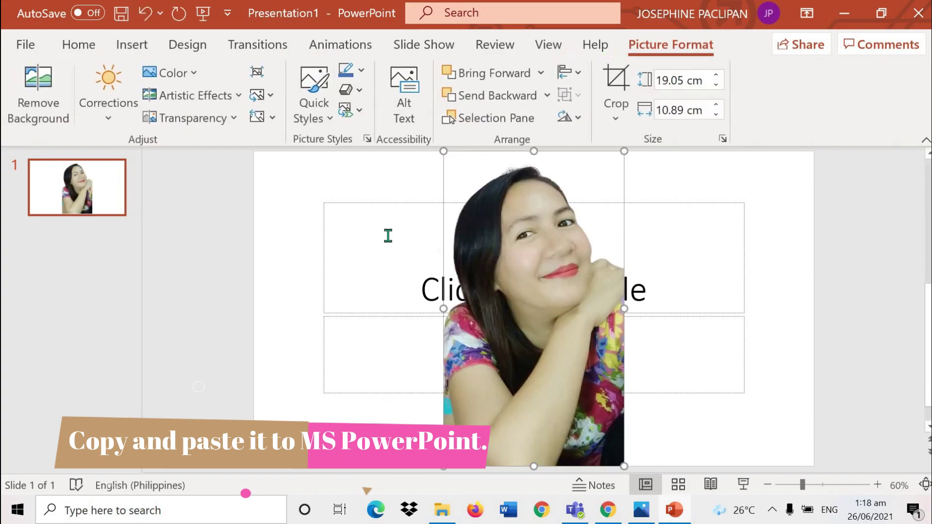
Step: Delete the empty title and subtitle placeholders and shift the picture slightly left on the slide
click(322, 206)
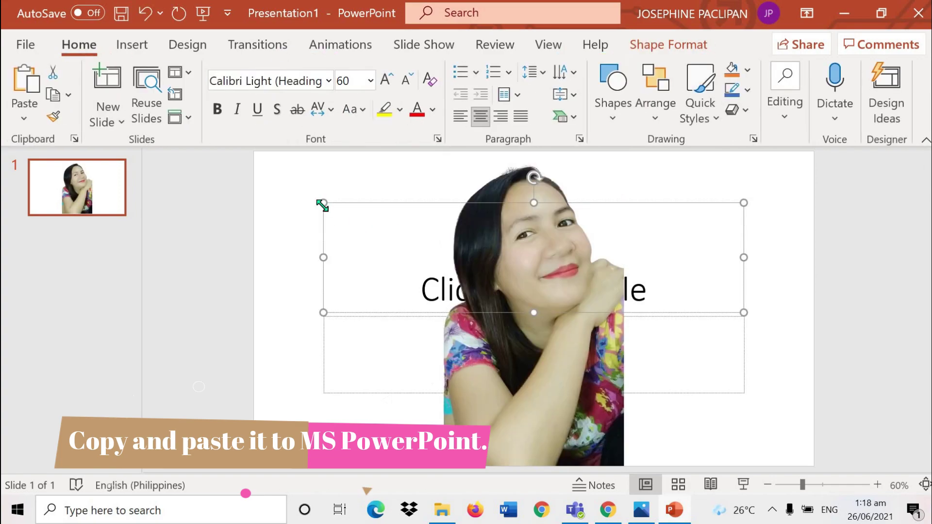
key(Delete)
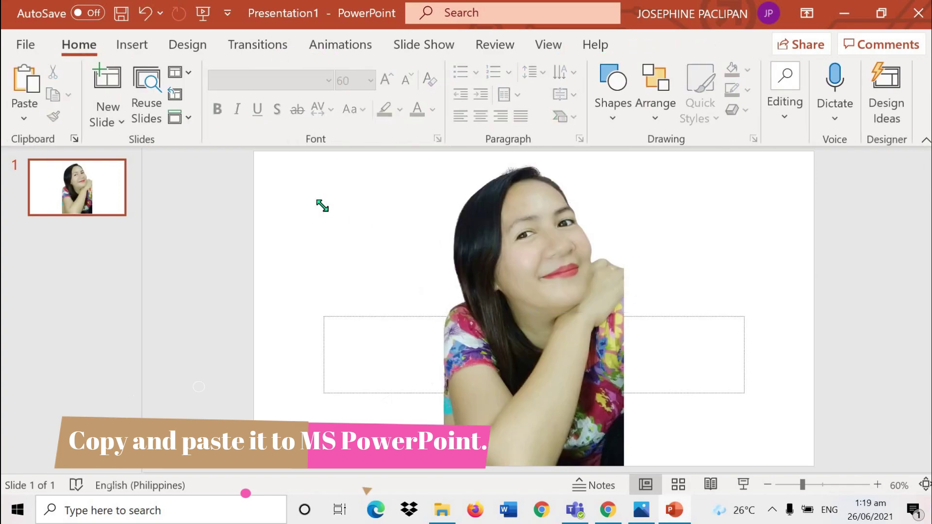
click(325, 321)
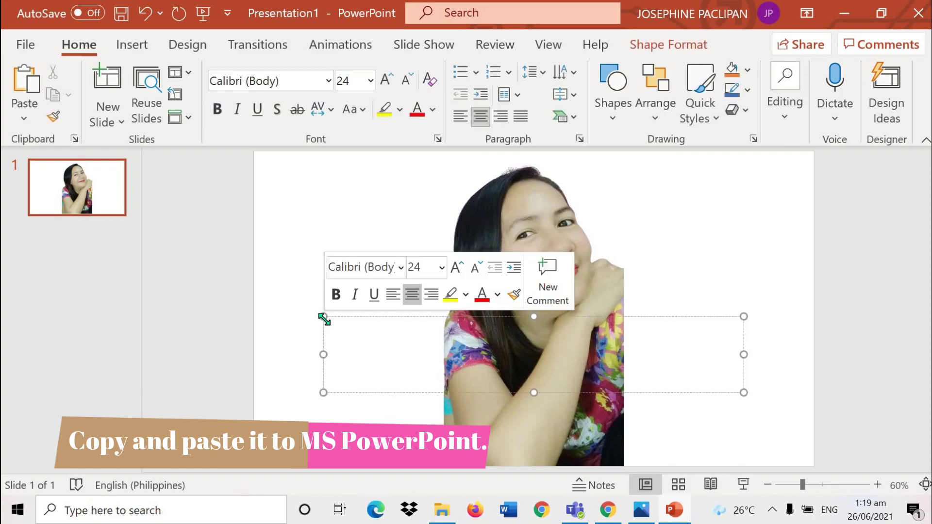
click(323, 318)
key(Delete)
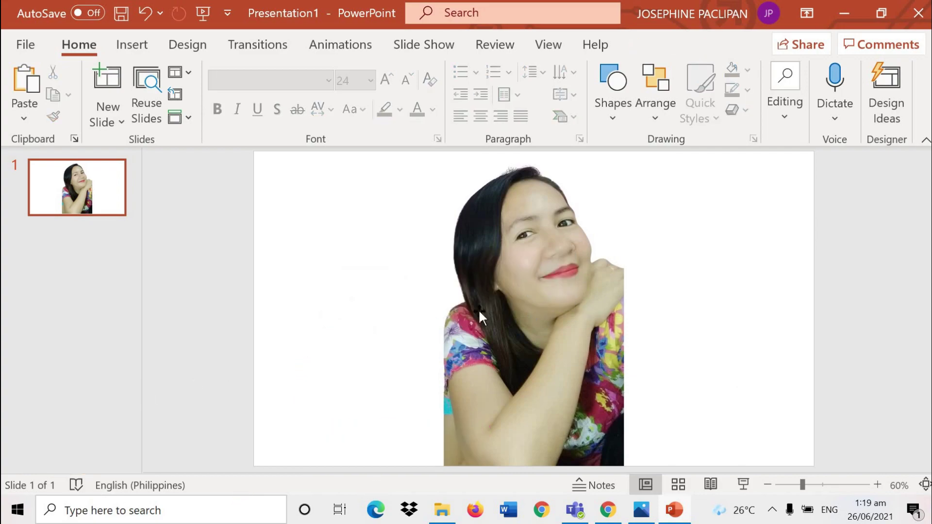
drag(497, 305, 475, 298)
click(374, 274)
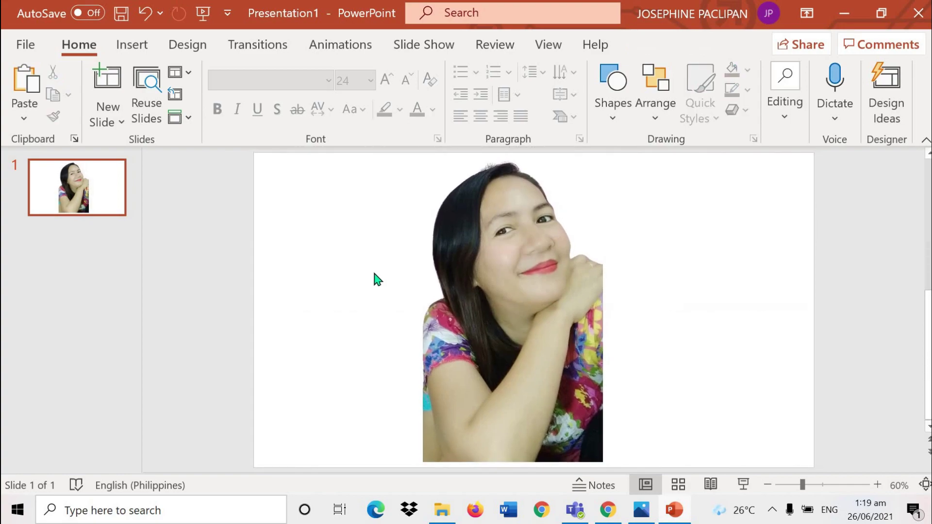
Step: Insert another picture onto the slide
click(132, 45)
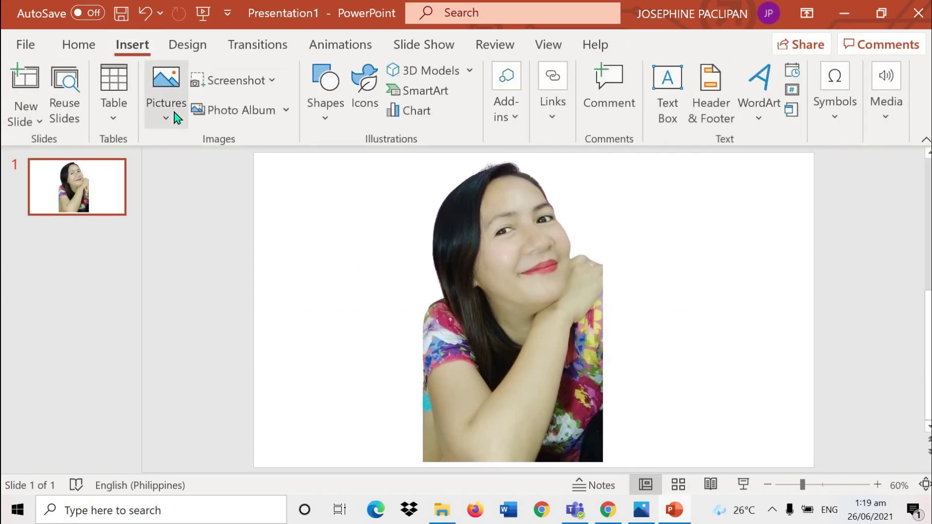